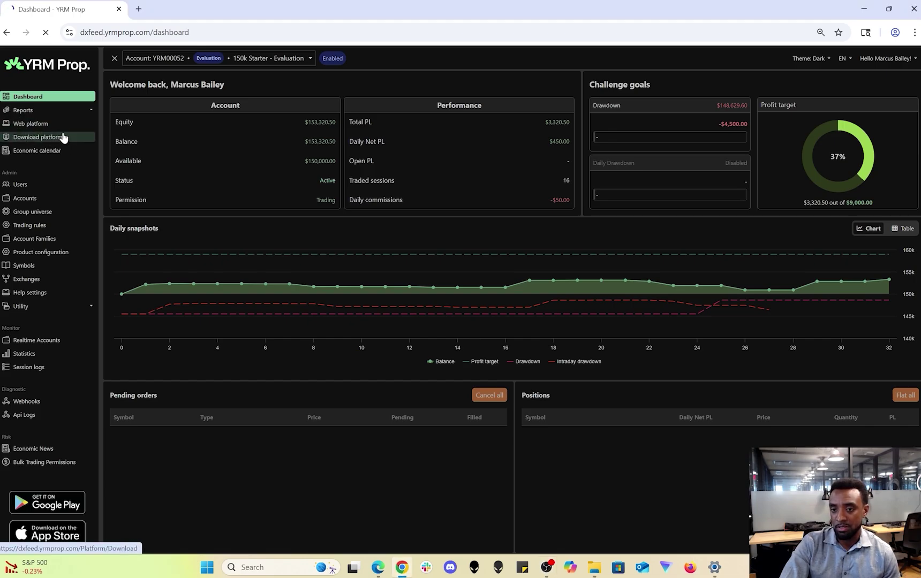
Step: Open the web platform and toggle the Trade Panel, DOM and Time & Sales views
left_click(70, 125)
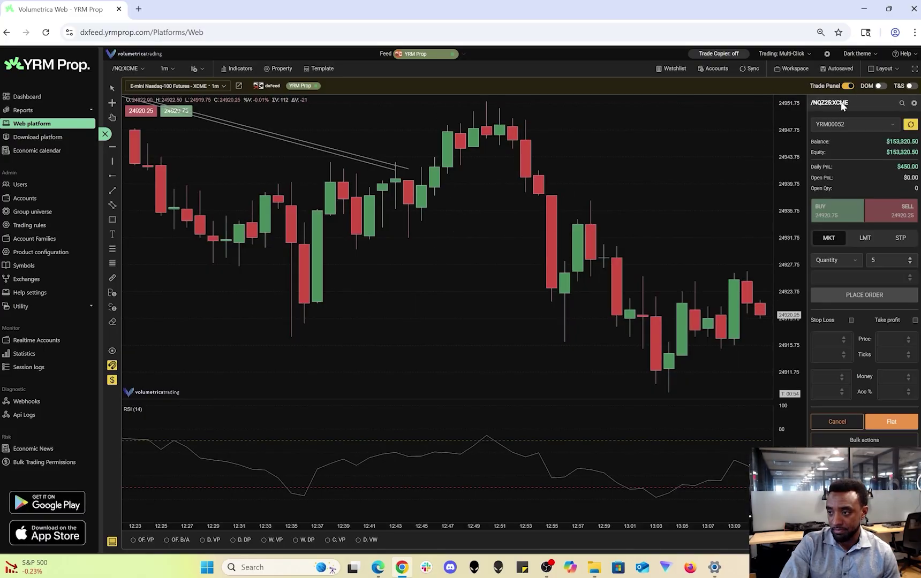
left_click(848, 87)
left_click(848, 87)
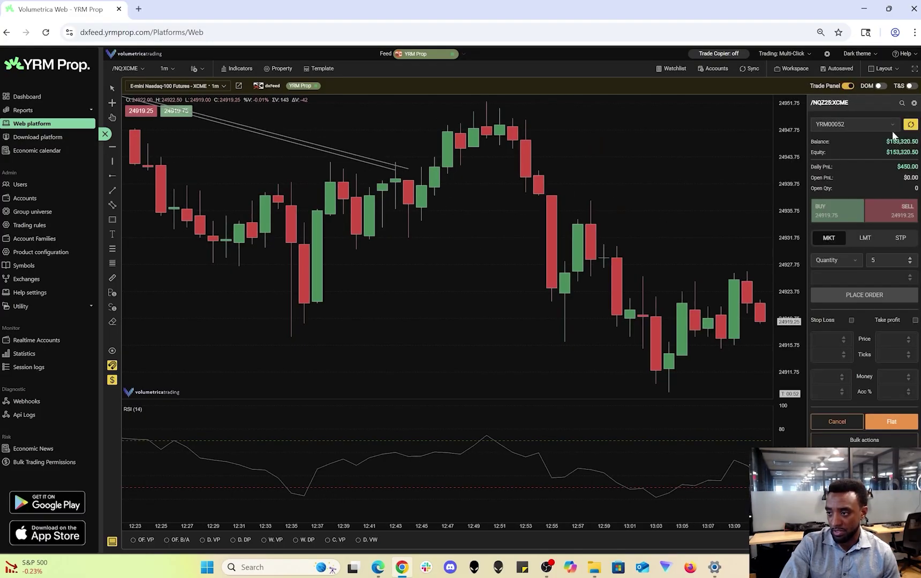
left_click(879, 86)
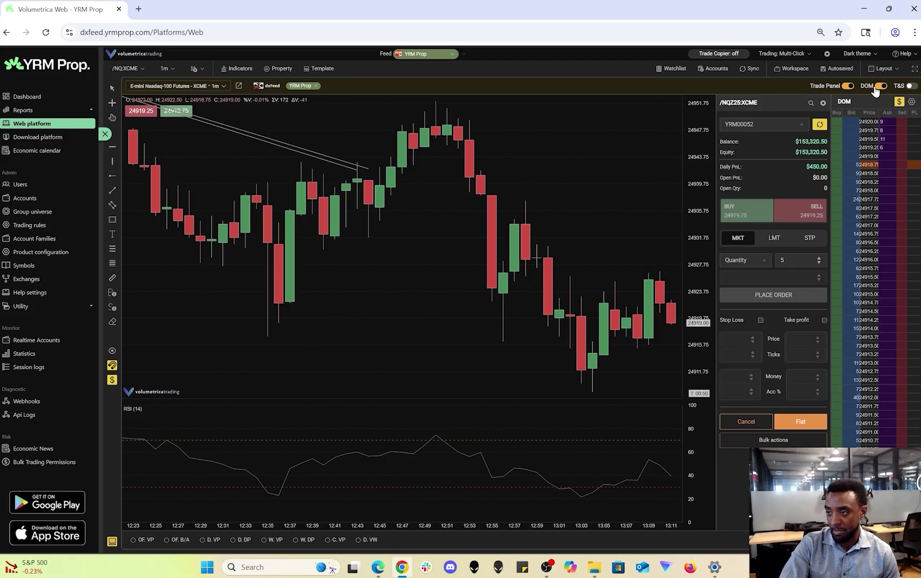
left_click(880, 86)
left_click(911, 87)
left_click(911, 86)
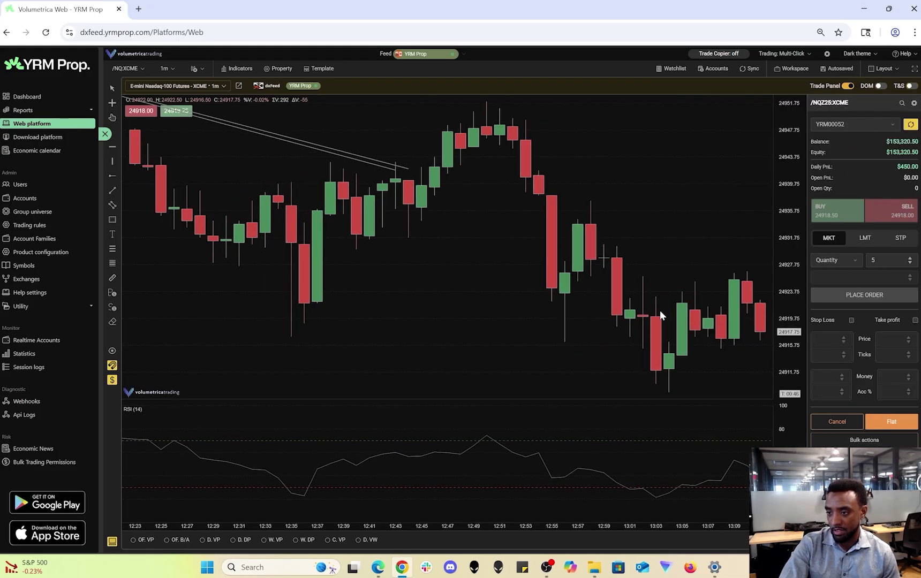
Step: Zoom out the /NQZ25 one-minute chart and shift the bars left, leaving space on the right
scroll(706, 325, "down", 2)
scroll(705, 324, "down", 1)
left_click_drag(715, 325, 627, 343)
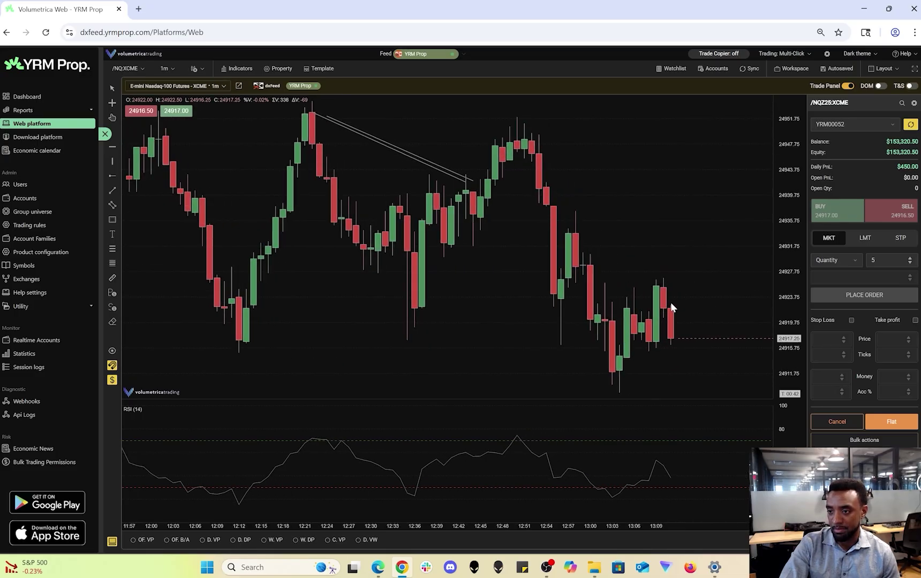
Step: Draw a trend line across the NQ chart
left_click(112, 204)
left_click(319, 115)
left_click(466, 164)
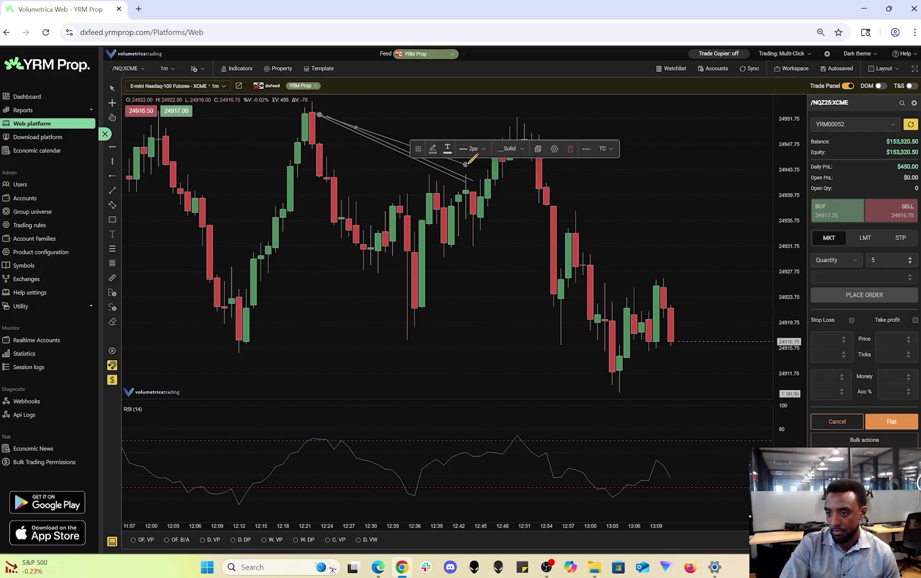
Step: Buy 5 contracts at market with 50-tick stop-loss and 50-tick take-profit brackets
left_click(851, 320)
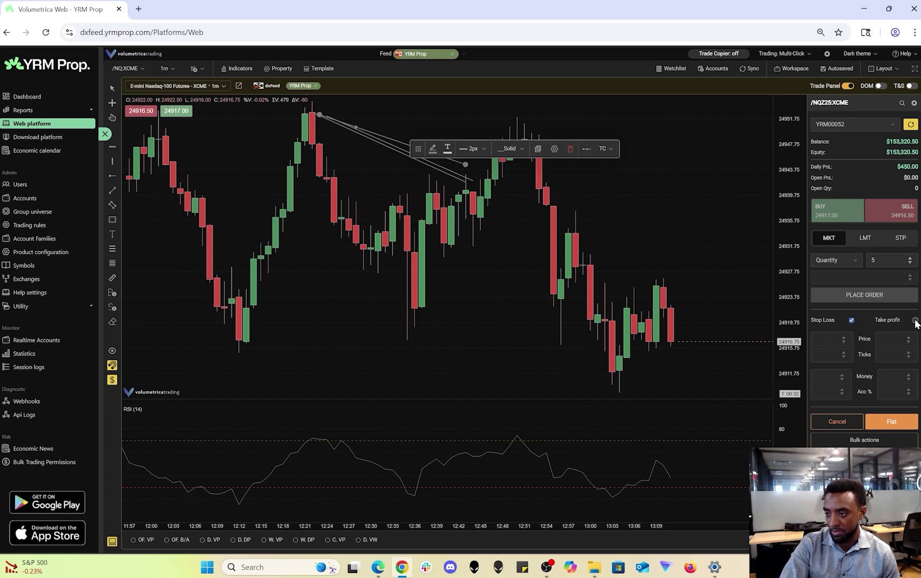
left_click(915, 320)
left_click(844, 356)
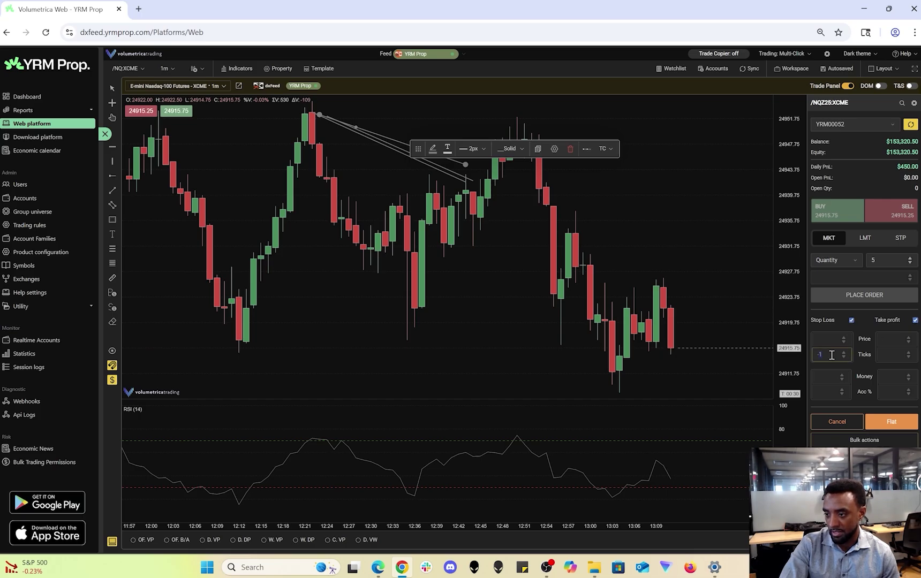
type("50")
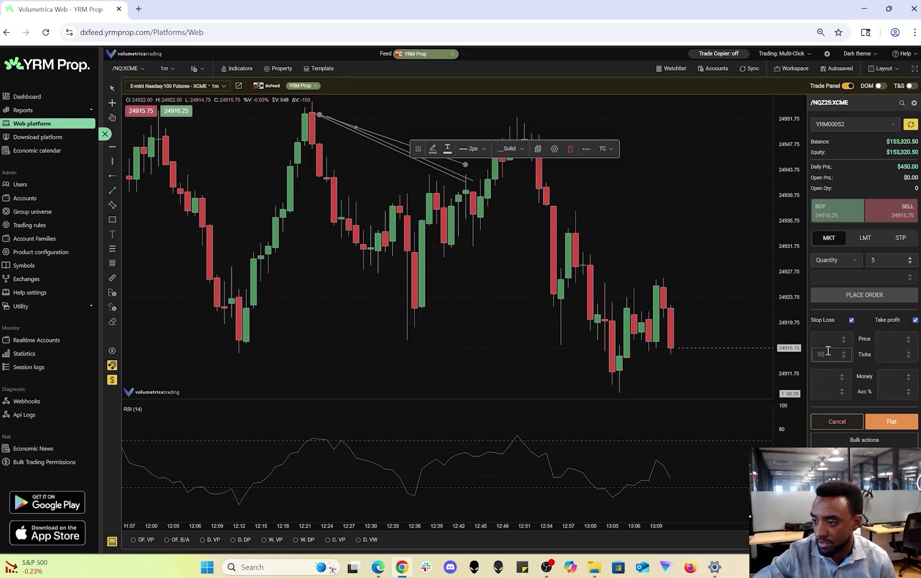
left_click(891, 356)
type("50")
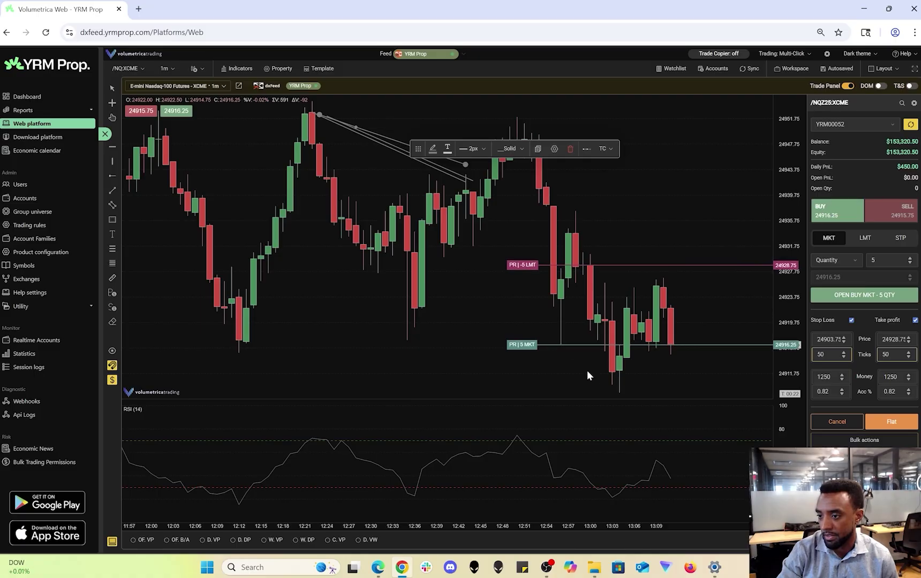
left_click(893, 296)
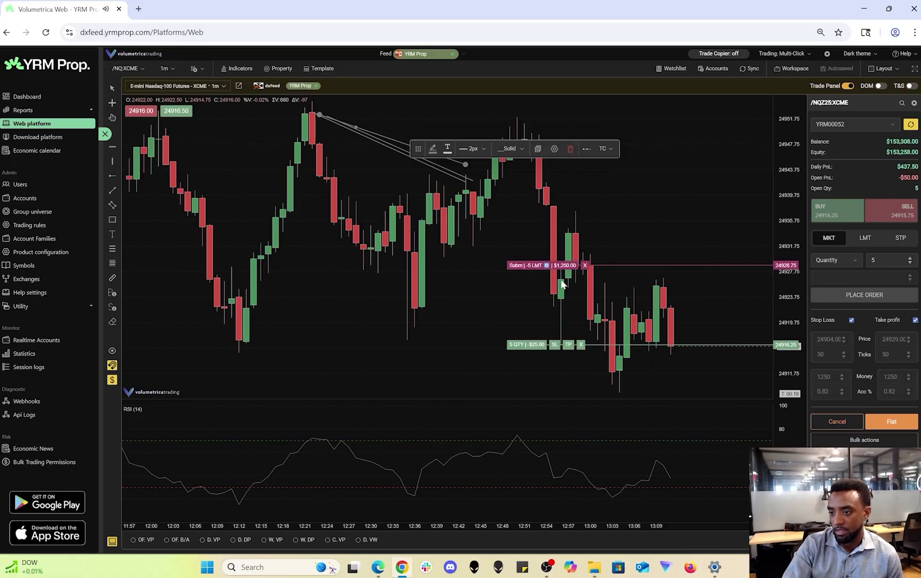
Step: Move the stop loss to 24911.75, then cancel both bracket orders and close the position
left_click_drag(553, 344, 566, 314)
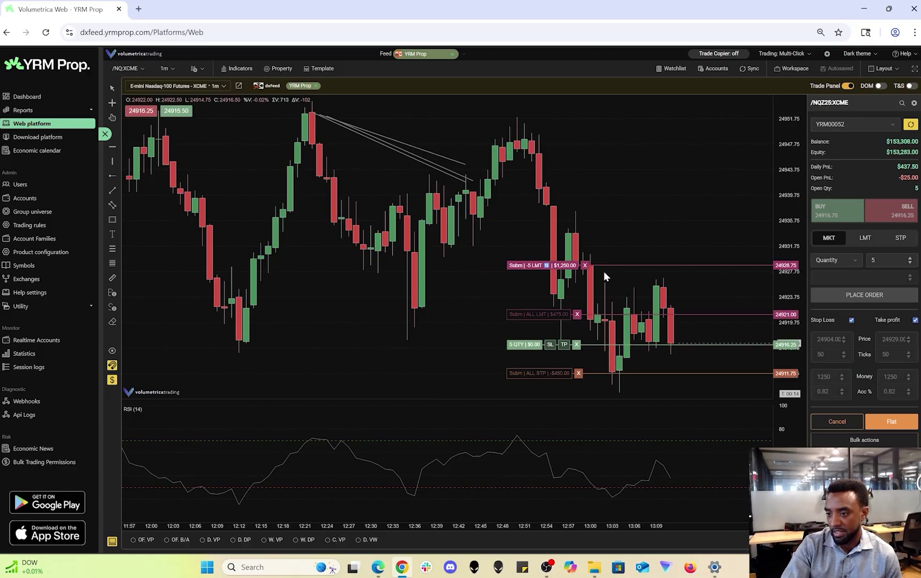
left_click(585, 266)
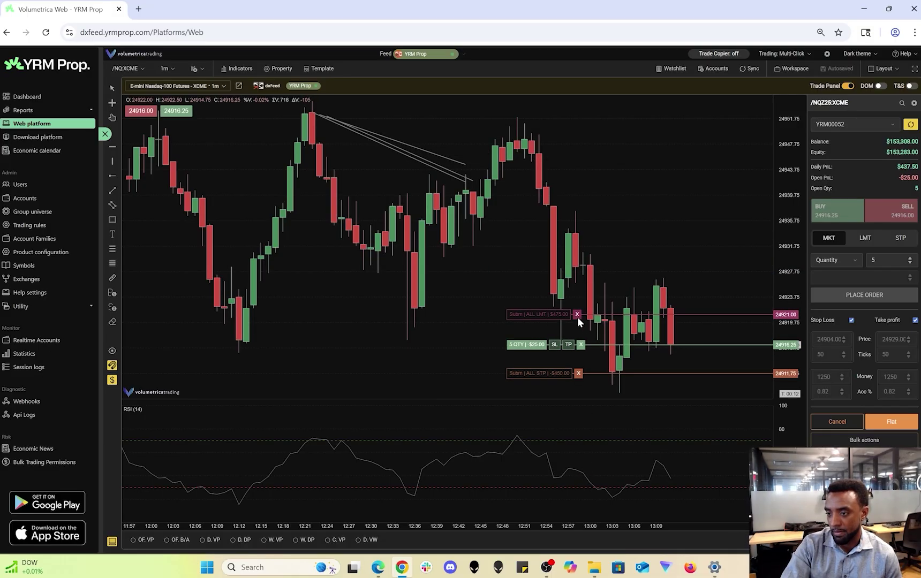
left_click(578, 315)
left_click(580, 344)
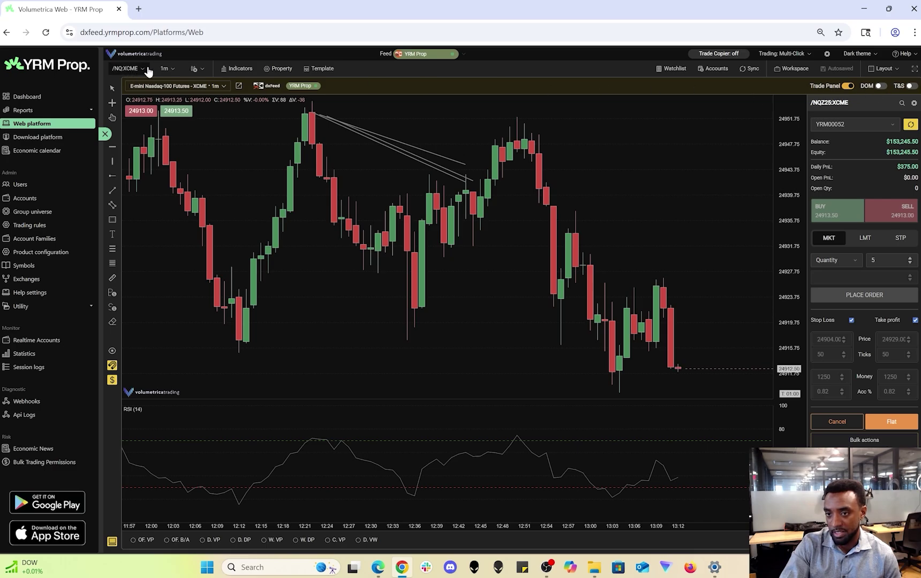
left_click(235, 69)
left_click(266, 140)
scroll(488, 230, "down", 10)
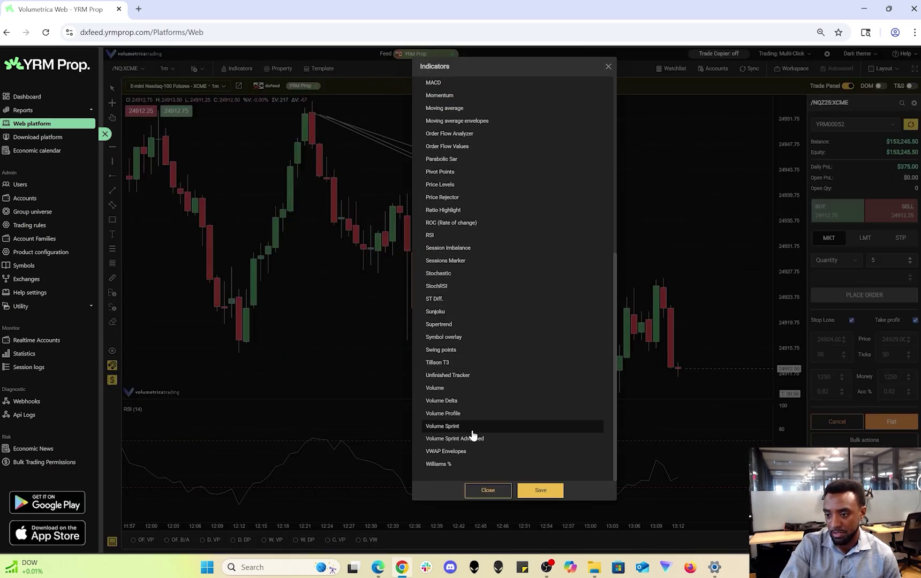
scroll(487, 406, "up", 10)
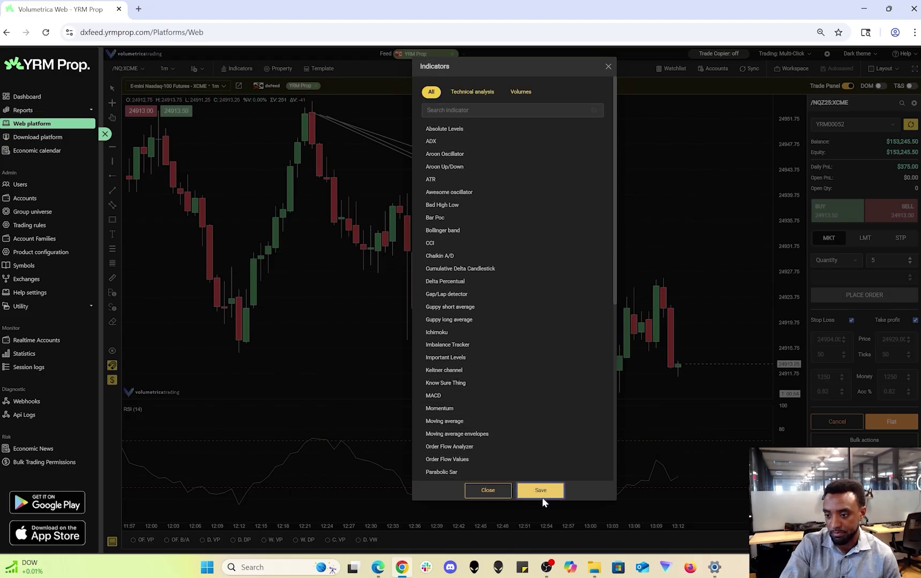
left_click(540, 491)
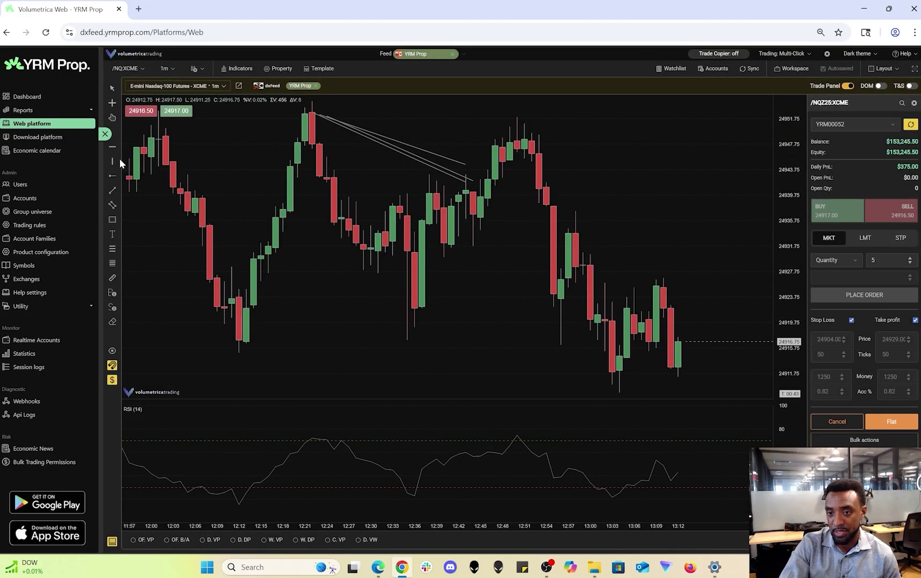
Step: Open the Download platform page and highlight the VolSys® heading
left_click(42, 141)
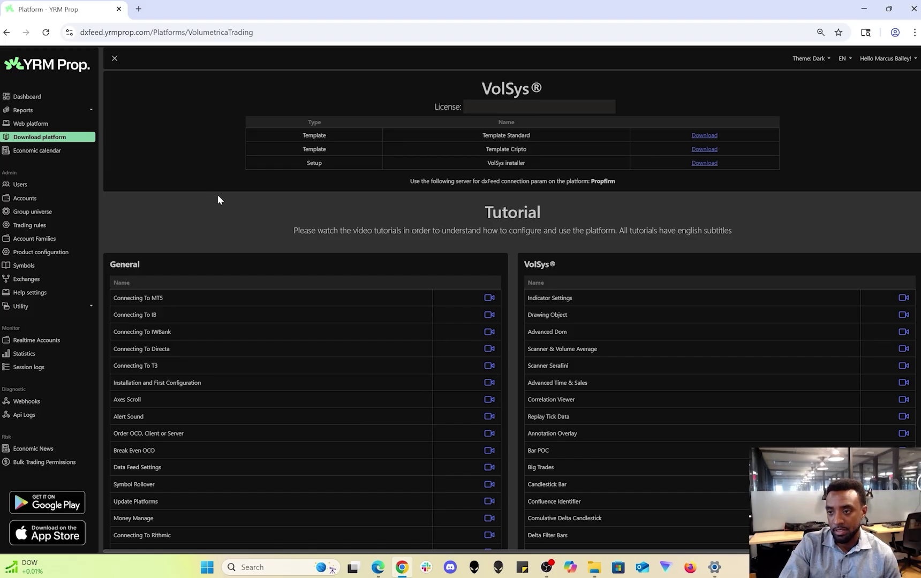
left_click_drag(498, 76, 606, 82)
left_click(594, 84)
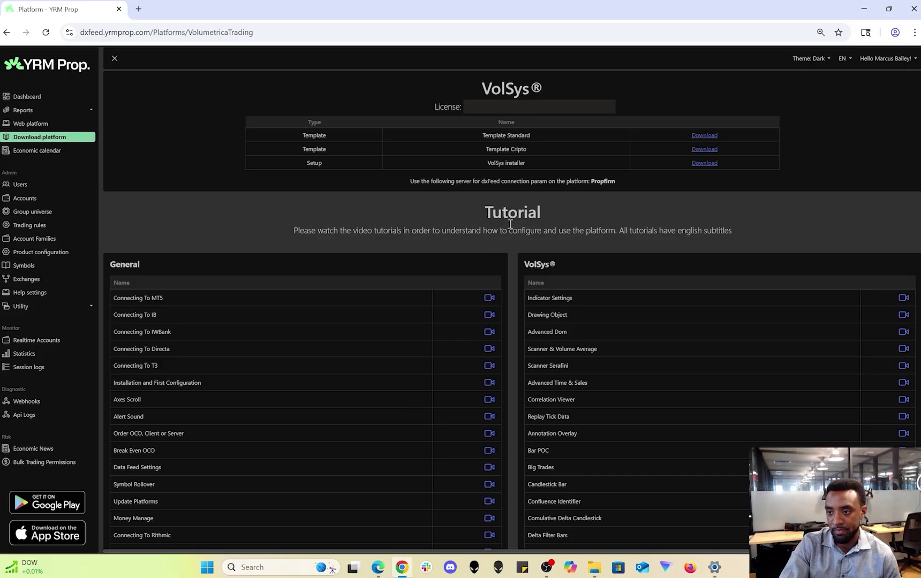
left_click_drag(494, 77, 560, 82)
left_click(687, 256)
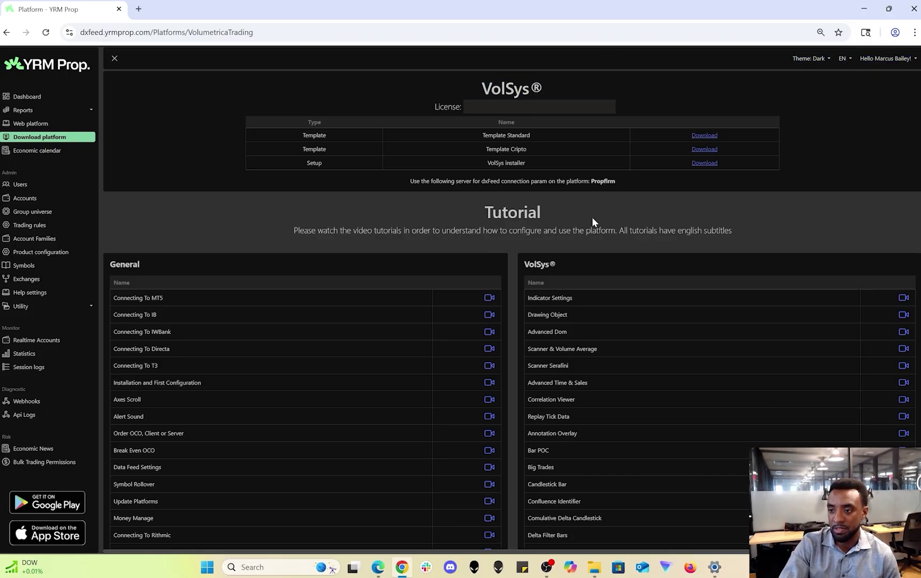
Step: Highlight the Tutorial heading, License: label, VolSys® title and Propfirm server name
left_click_drag(483, 213, 553, 210)
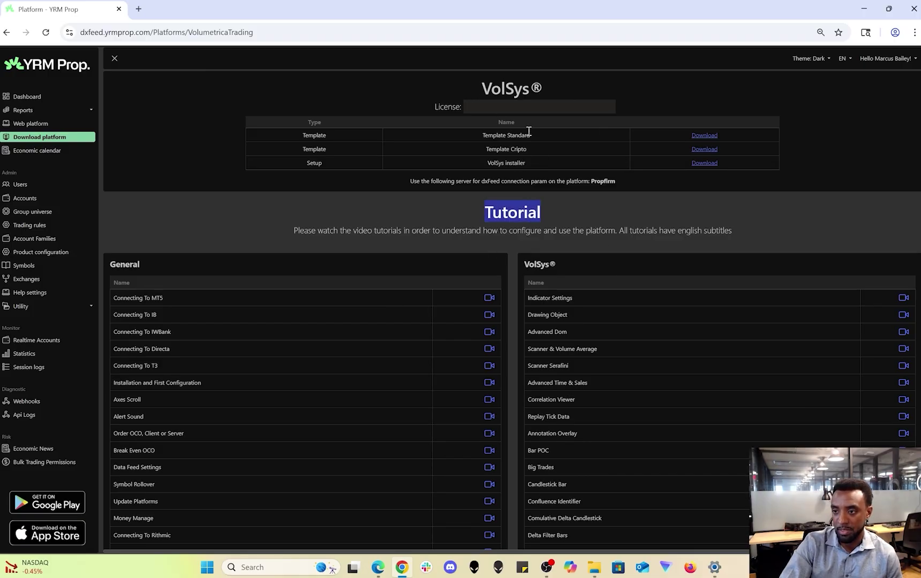
left_click_drag(432, 108, 576, 98)
left_click(588, 95)
left_click_drag(485, 85, 536, 87)
left_click(458, 96)
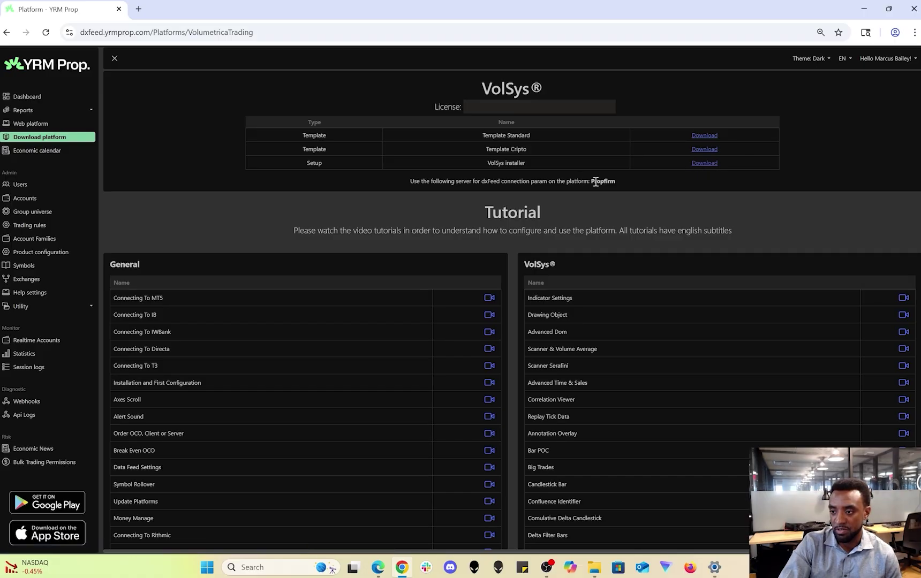
left_click_drag(593, 183, 615, 182)
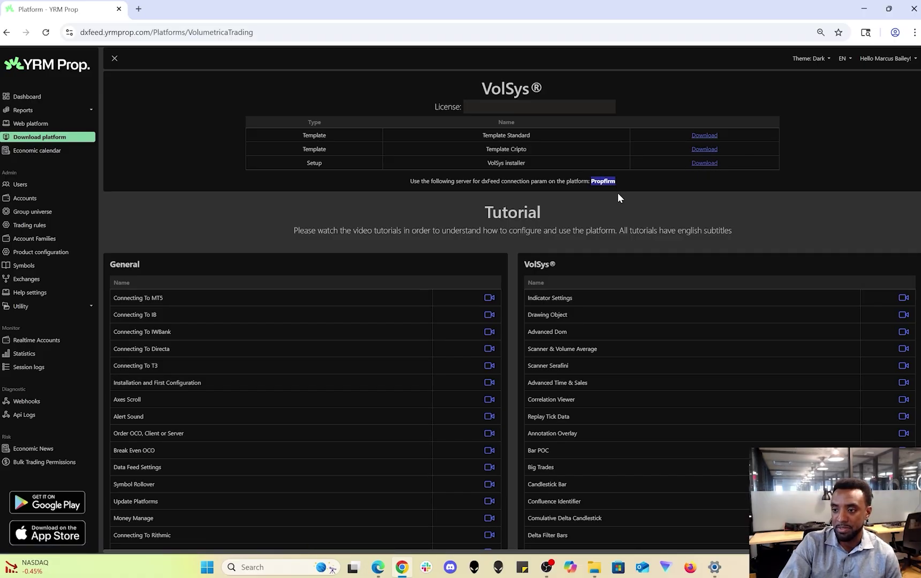
Step: Highlight the VolSys® heading and the License: label on the download page
left_click(681, 176)
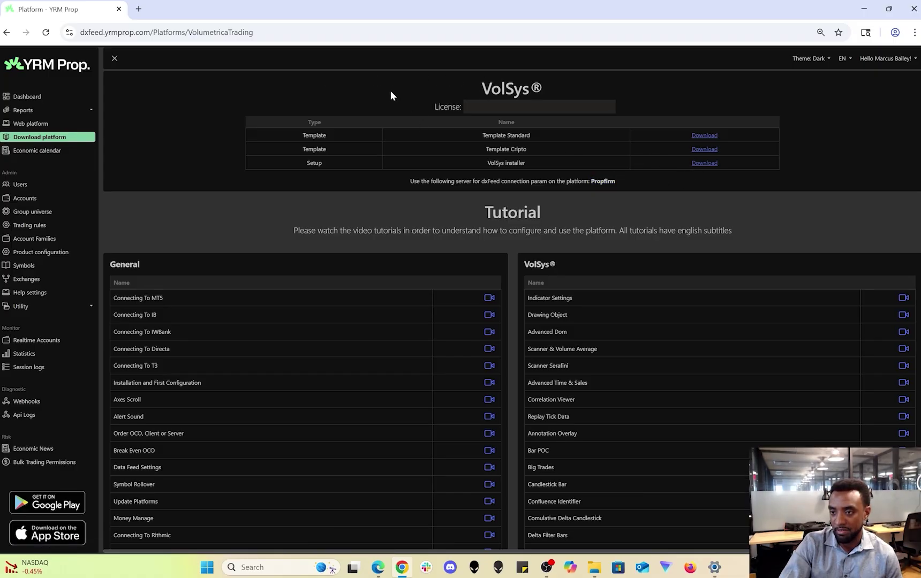
left_click_drag(490, 88, 543, 86)
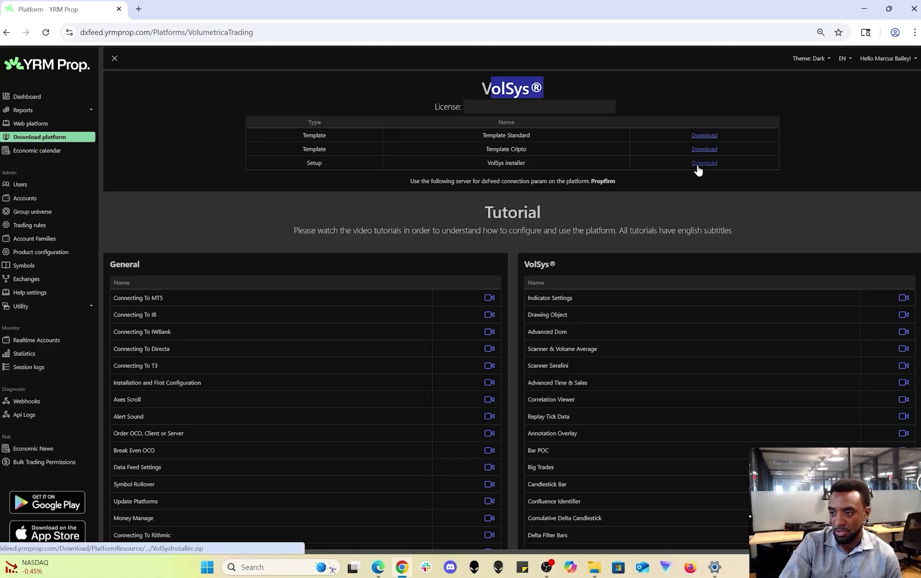
left_click(689, 186)
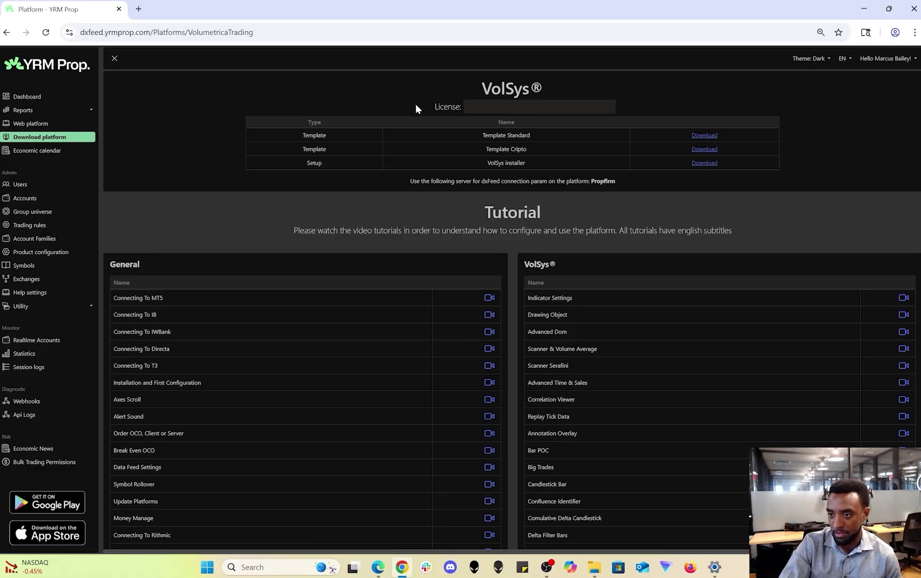
left_click_drag(428, 108, 463, 108)
left_click(602, 114)
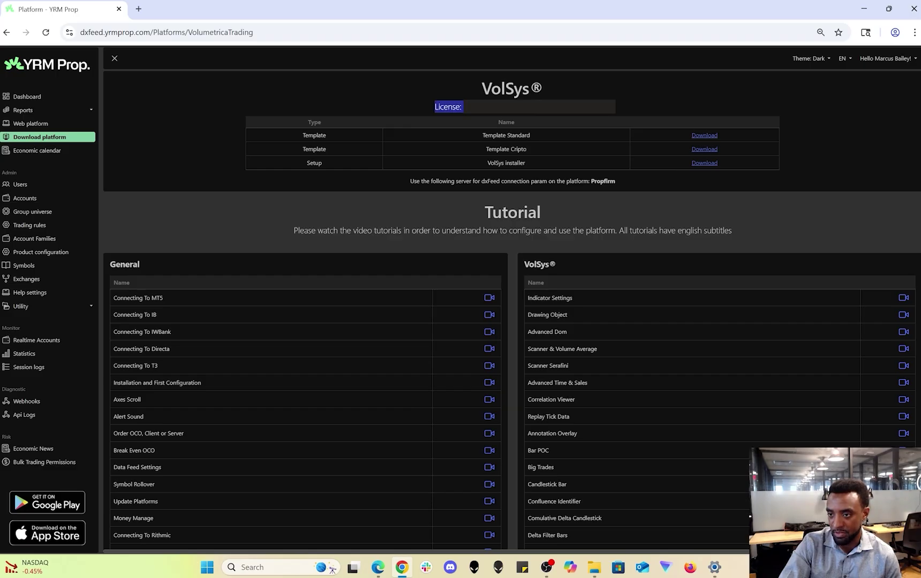
Step: Minimize the browser to the desktop and open Windows search
left_click(636, 110)
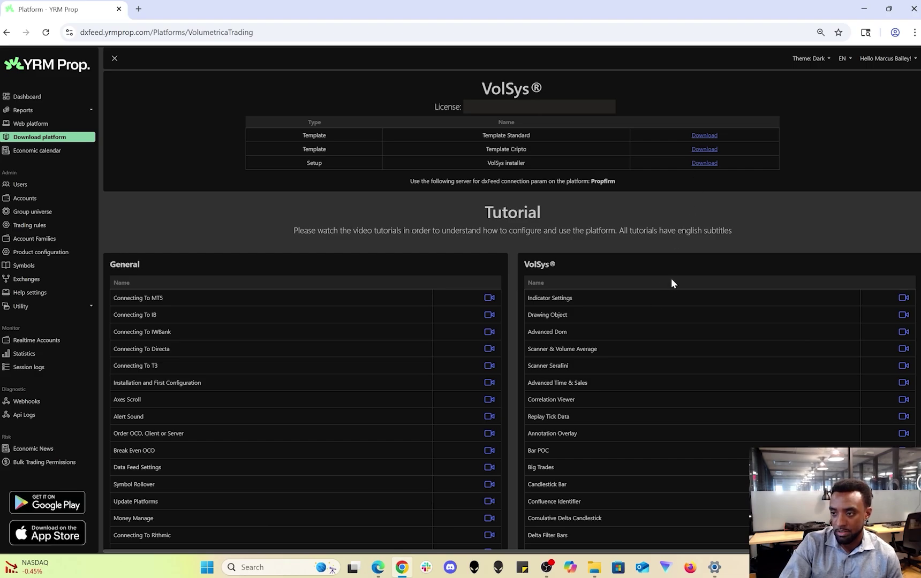
left_click(863, 9)
left_click(253, 569)
Step: Launch VolSys and save the DxFeed feed settings, keeping the Propfirm server
left_click(270, 222)
left_click_drag(264, 47, 272, 101)
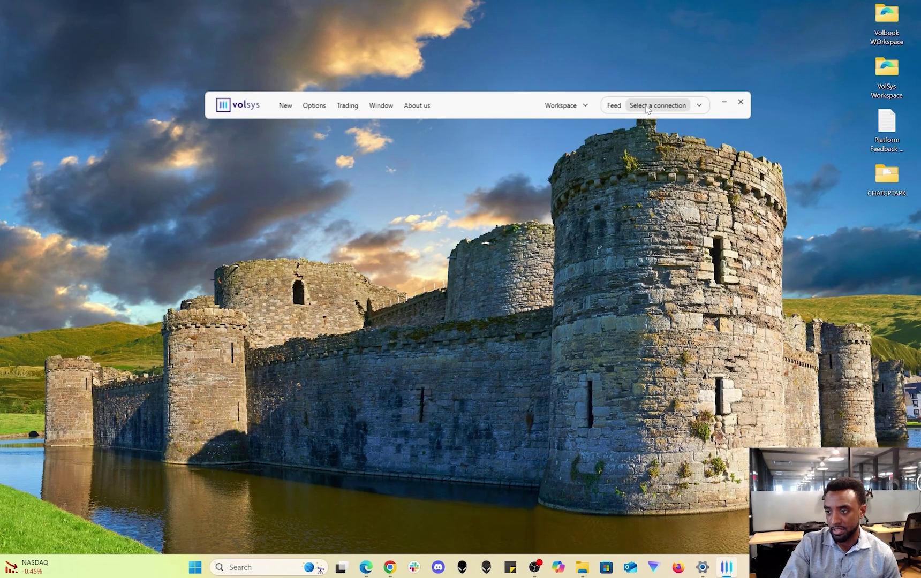
left_click(648, 107)
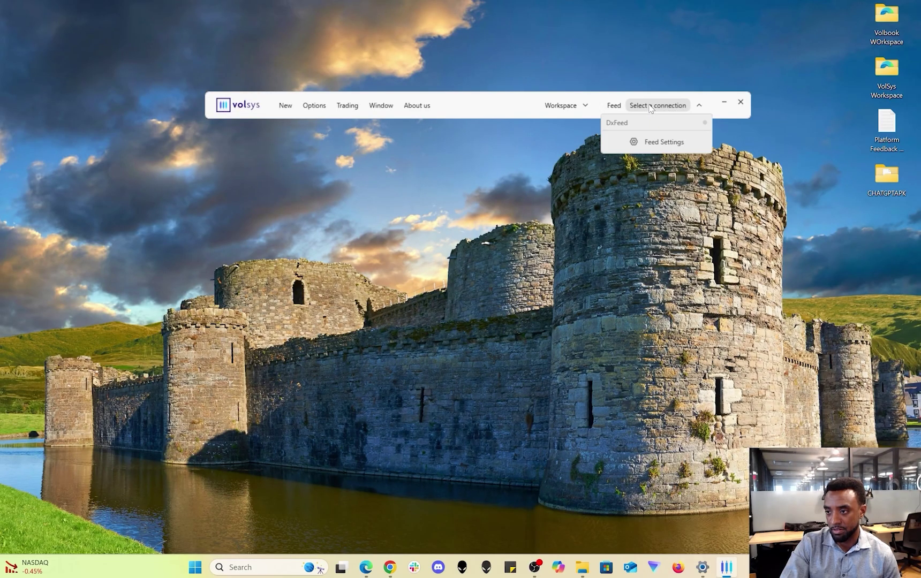
left_click(653, 143)
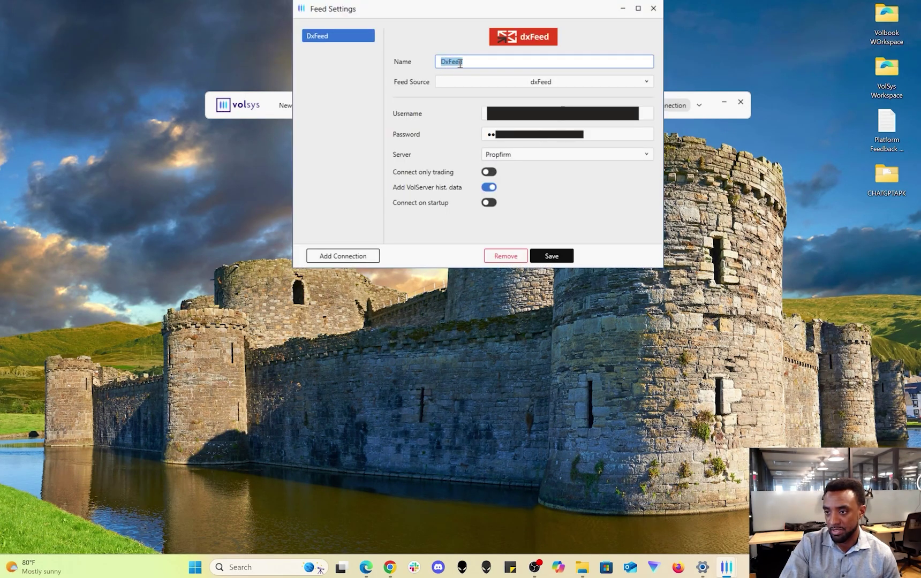
left_click(460, 62)
left_click(450, 85)
left_click(448, 86)
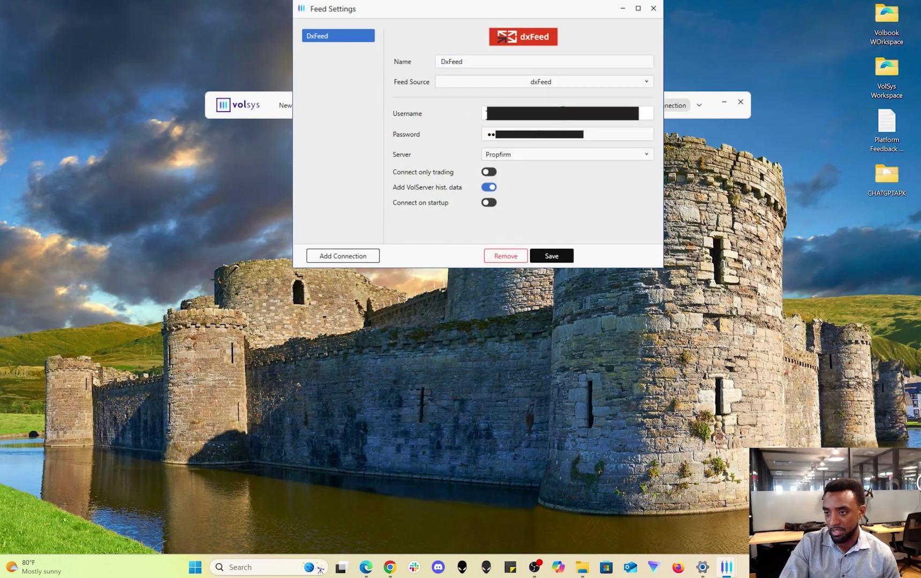
left_click(534, 156)
left_click(534, 156)
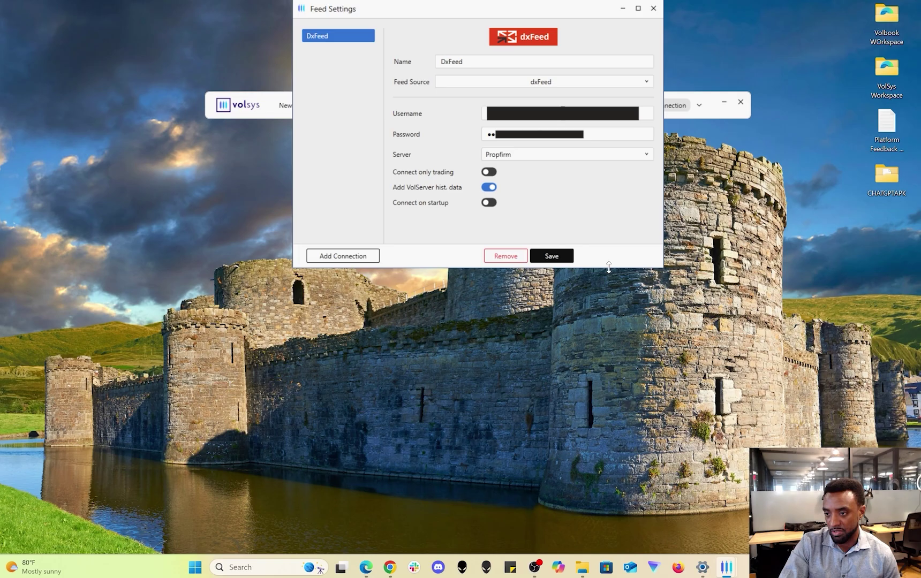
left_click(551, 256)
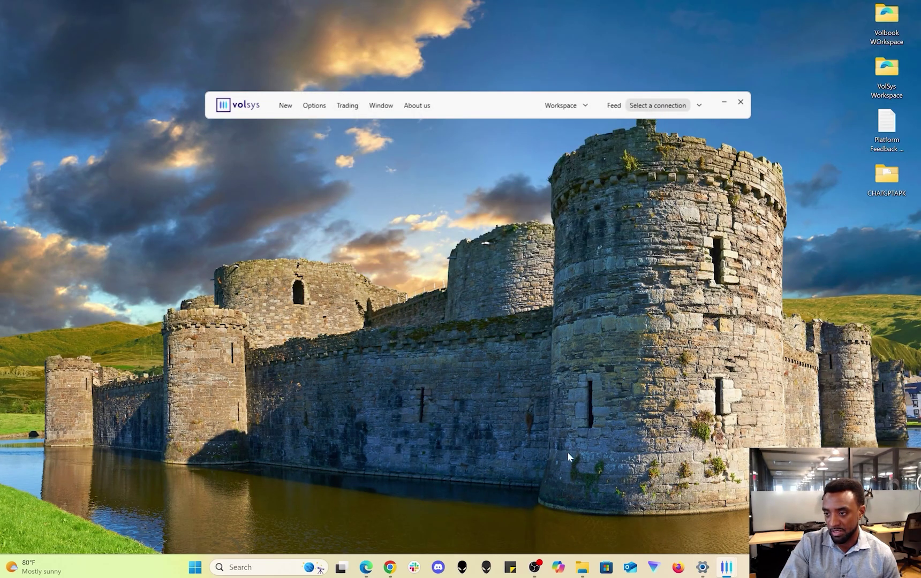
Step: Connect VolSys to the DxFeed feed and move the app window higher
left_click(664, 107)
left_click(656, 122)
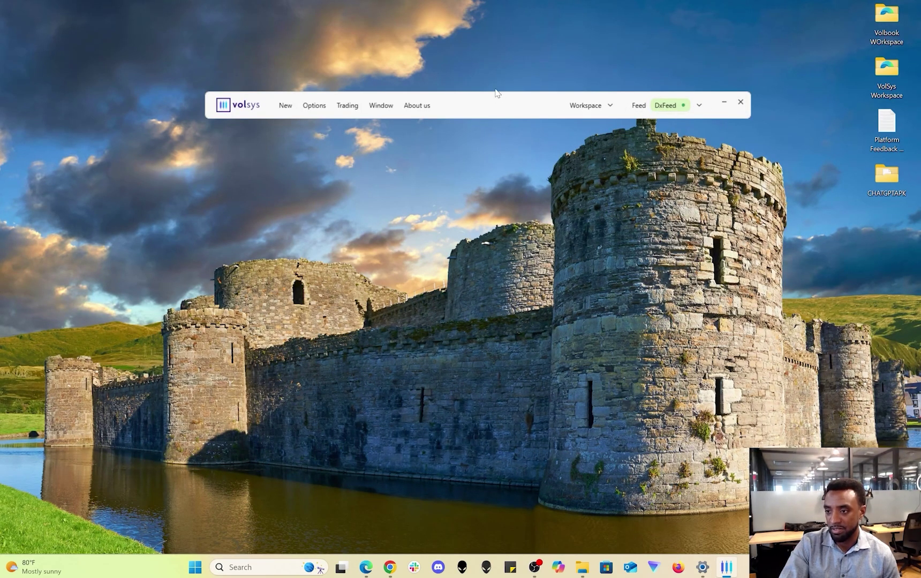
left_click_drag(496, 93, 492, 34)
Step: Create a new price chart and pick MNQ Micro Nasdaq from the CME instrument list
left_click(280, 45)
left_click(314, 107)
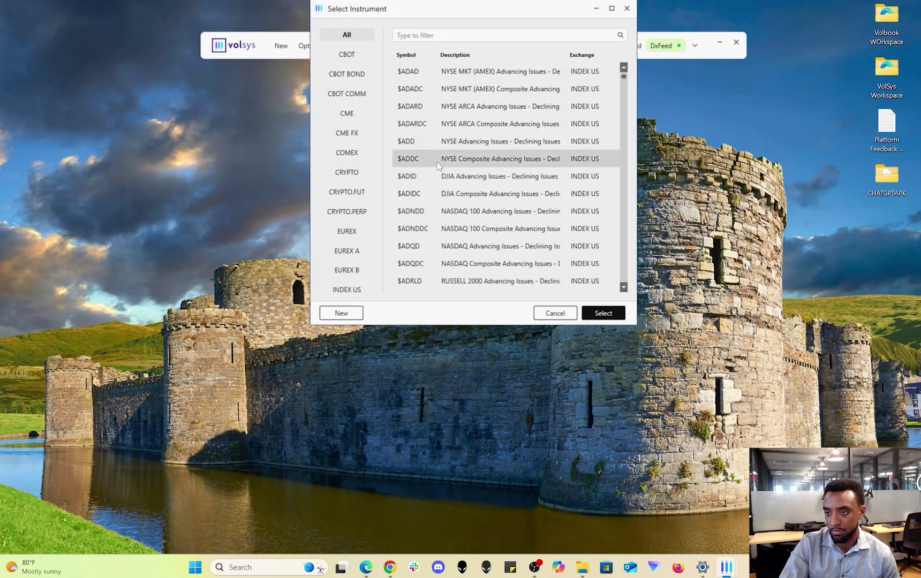
left_click(347, 113)
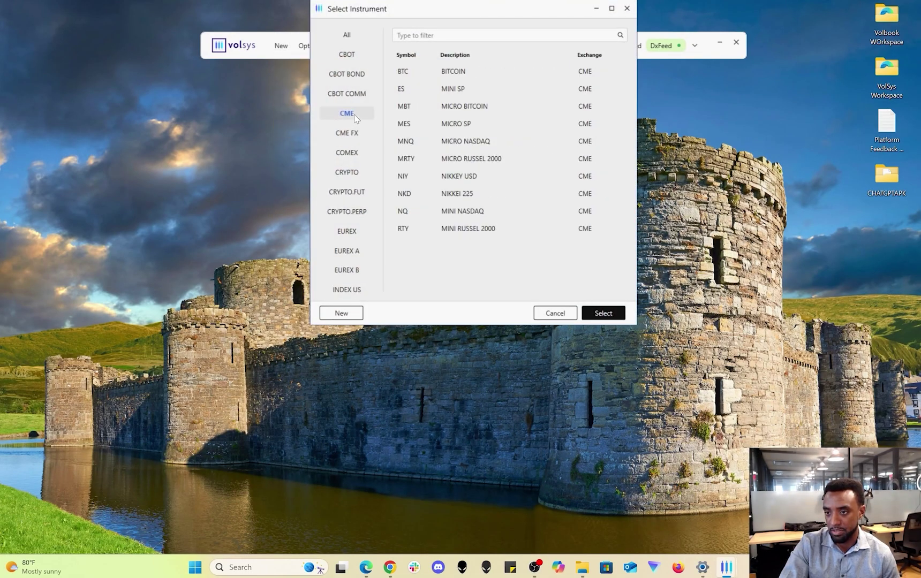
double_click(484, 142)
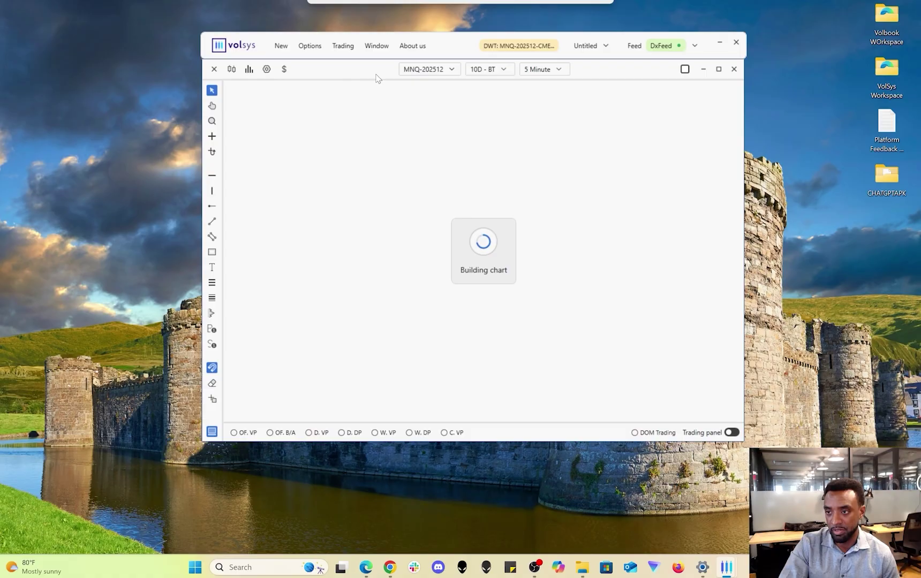
Step: Maximize the MNQ-202512 chart and display the order-entry trading panel beside it
left_click(717, 70)
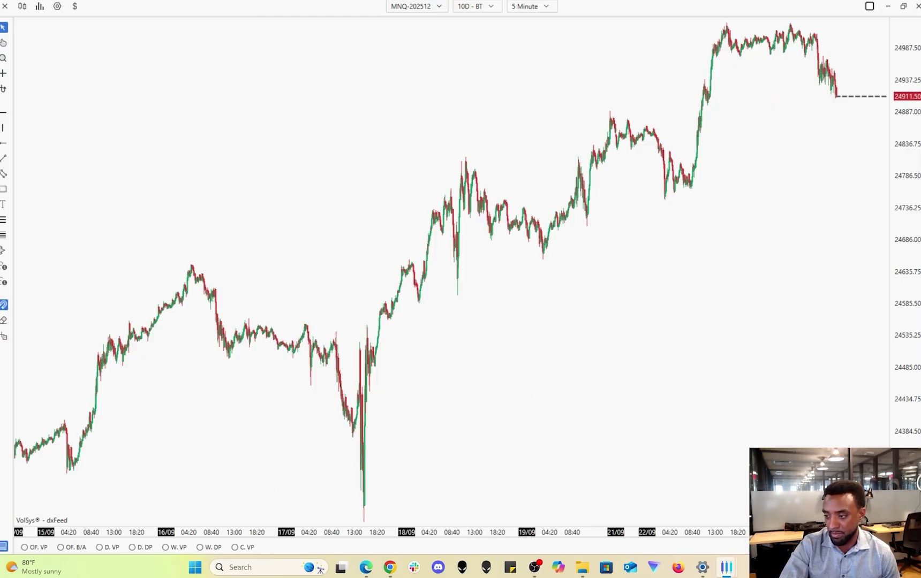
left_click(74, 6)
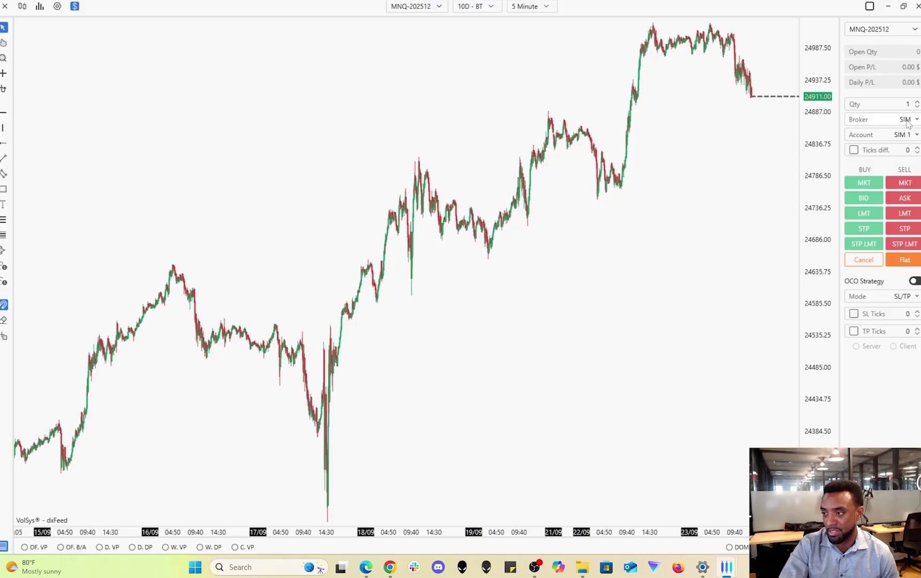
left_click(907, 123)
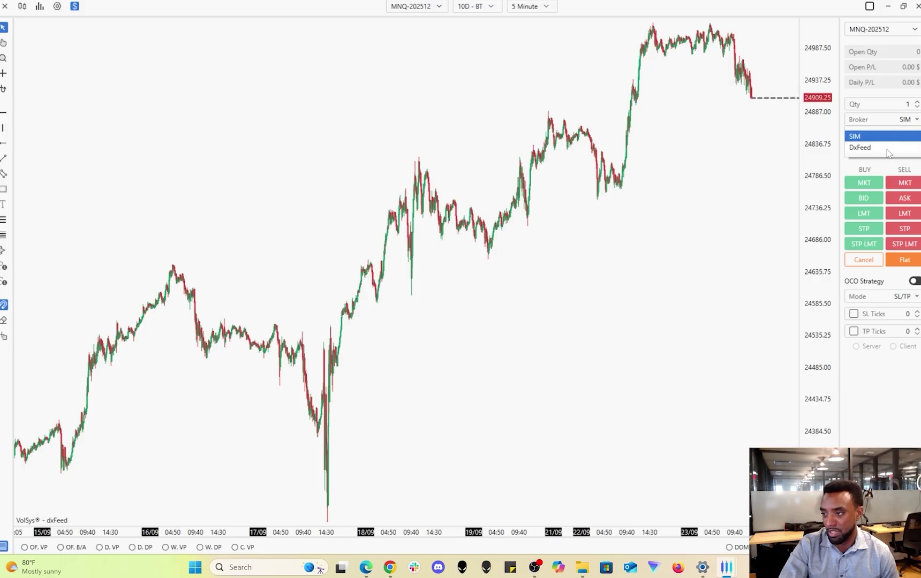
left_click(875, 149)
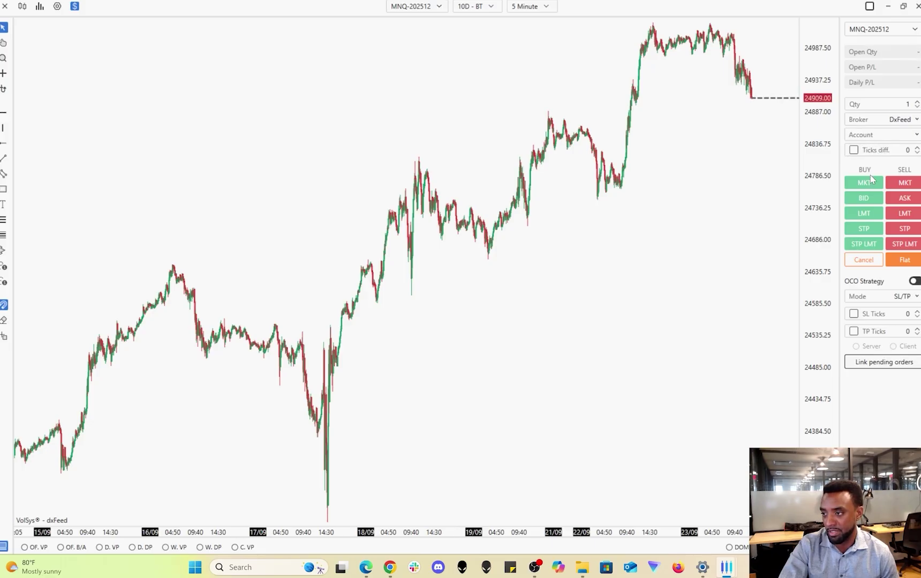
left_click(899, 135)
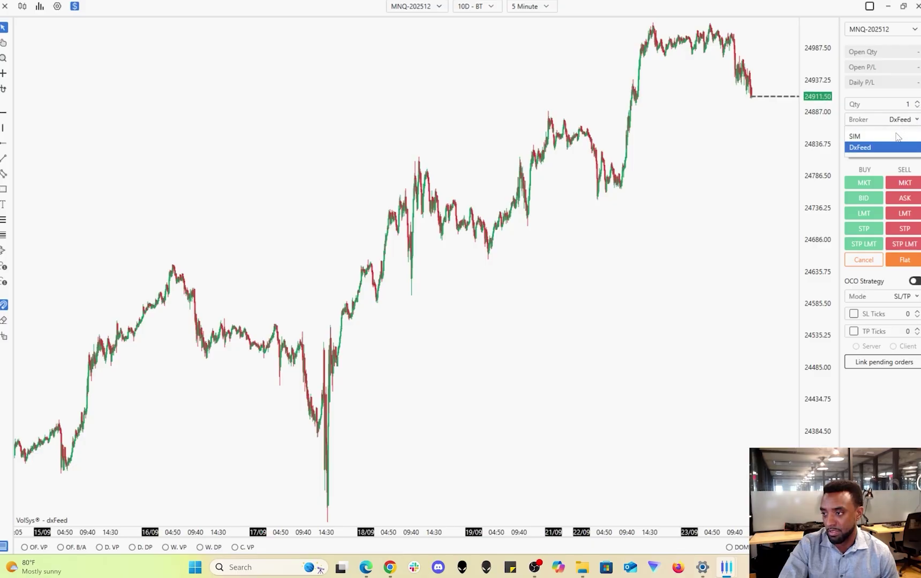
left_click(898, 145)
left_click(892, 138)
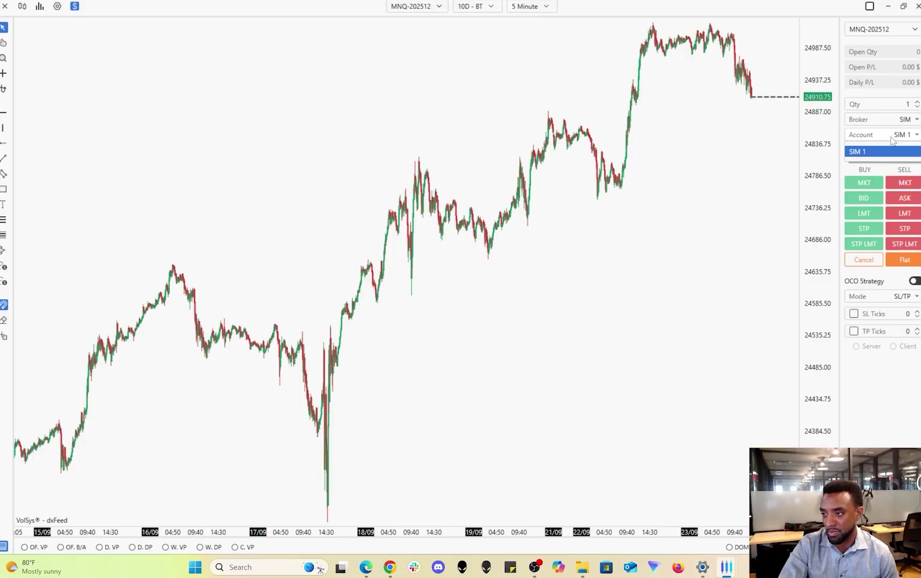
left_click(891, 140)
left_click(896, 142)
left_click(906, 149)
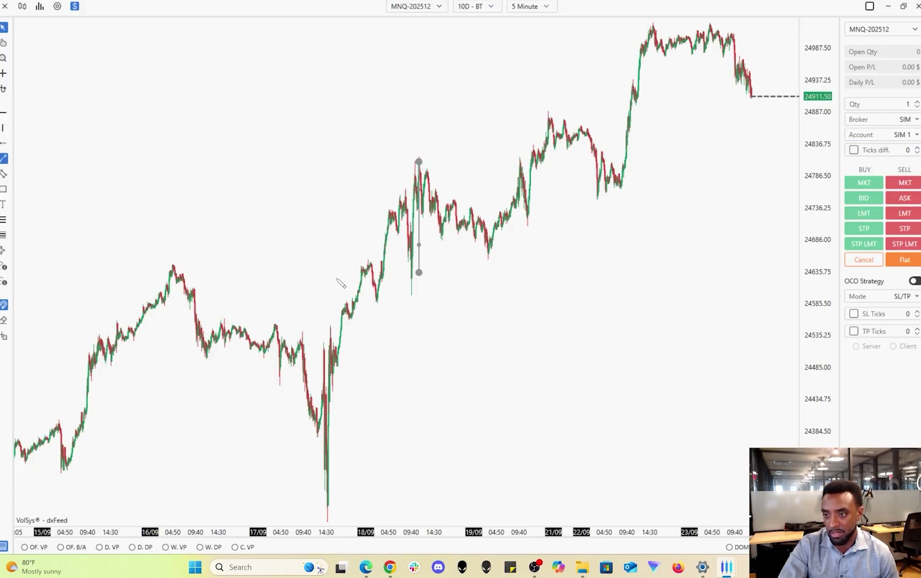
Step: Draw a rising trend line from the 18/09 peak extended toward the later highs
left_click(418, 161)
left_click(652, 115)
left_click_drag(546, 118, 515, 92)
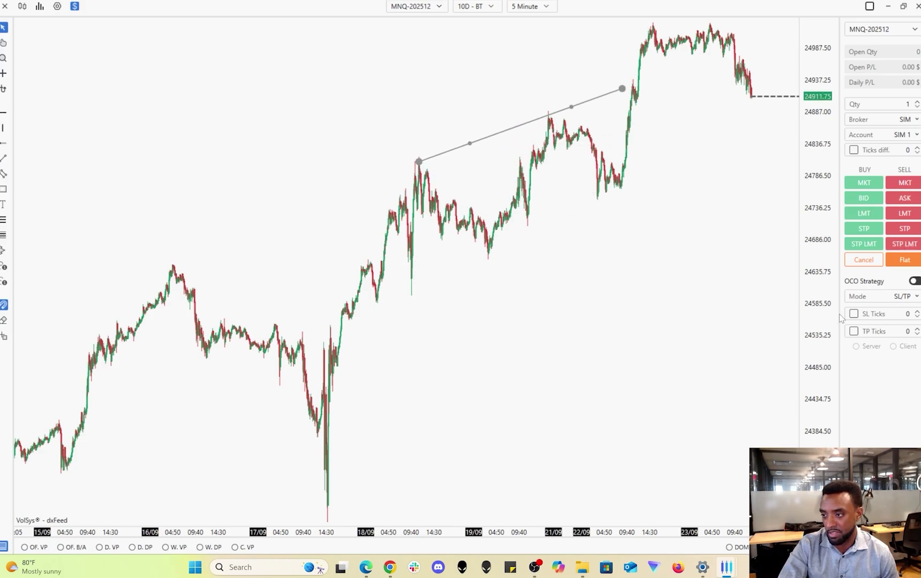
Step: Browse the Indicators and instrument choices unchanged, then close the chart and quit VolSys
left_click(40, 7)
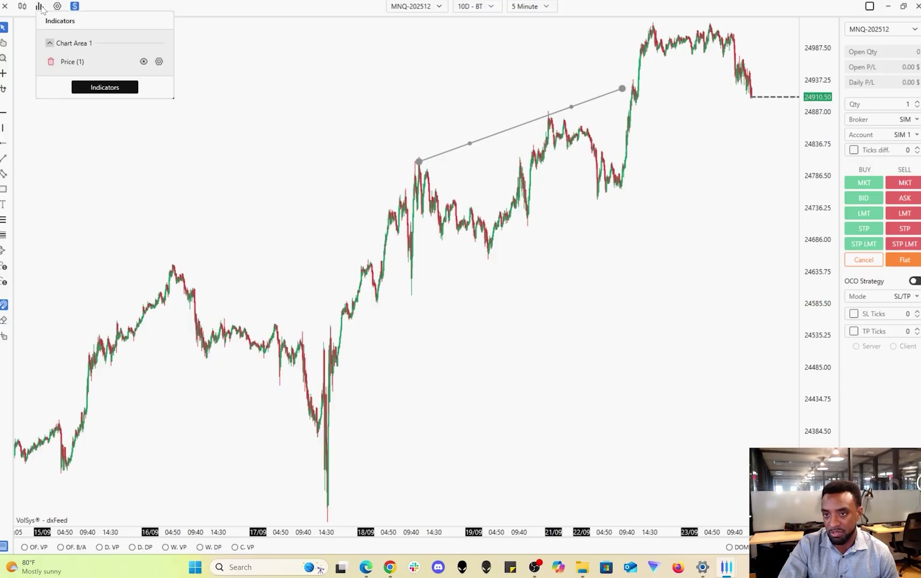
left_click(105, 87)
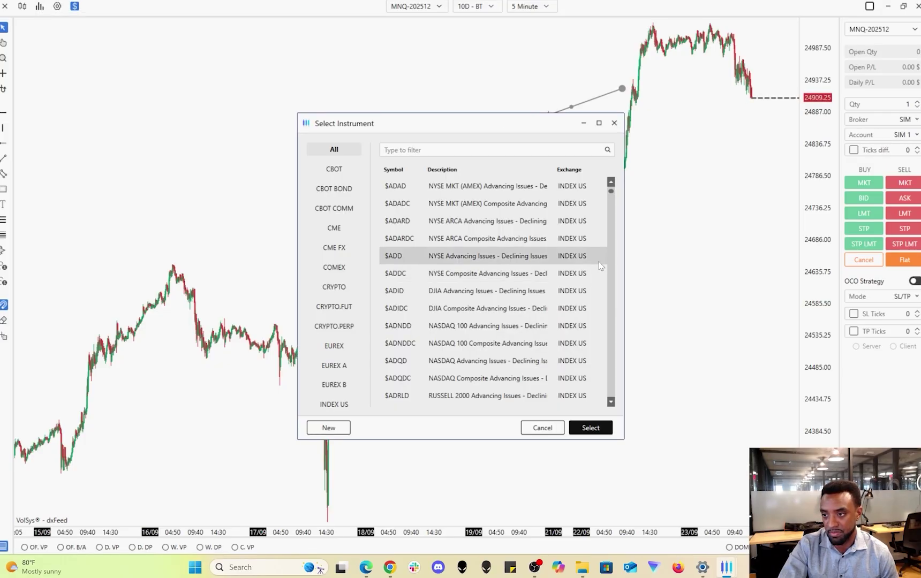
left_click(614, 123)
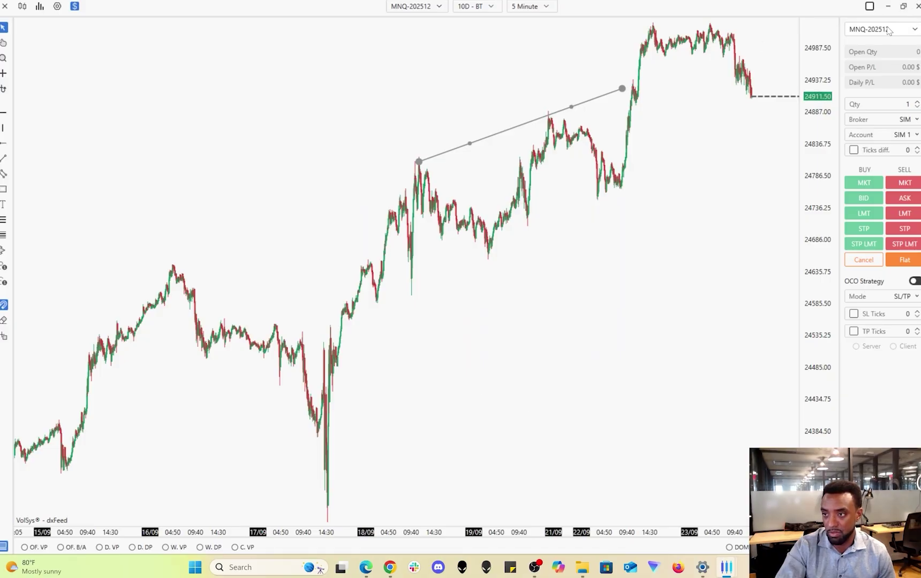
left_click(916, 7)
left_click(500, 63)
Step: Skip the workspace save, maximize VolBook and save DxFeed feed settings with the Propfirm server
left_click(474, 67)
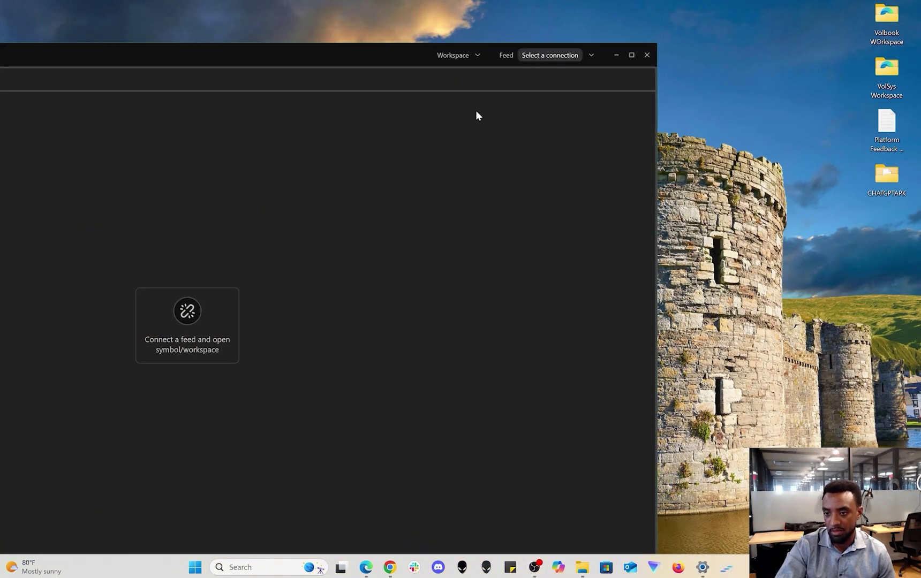
double_click(368, 62)
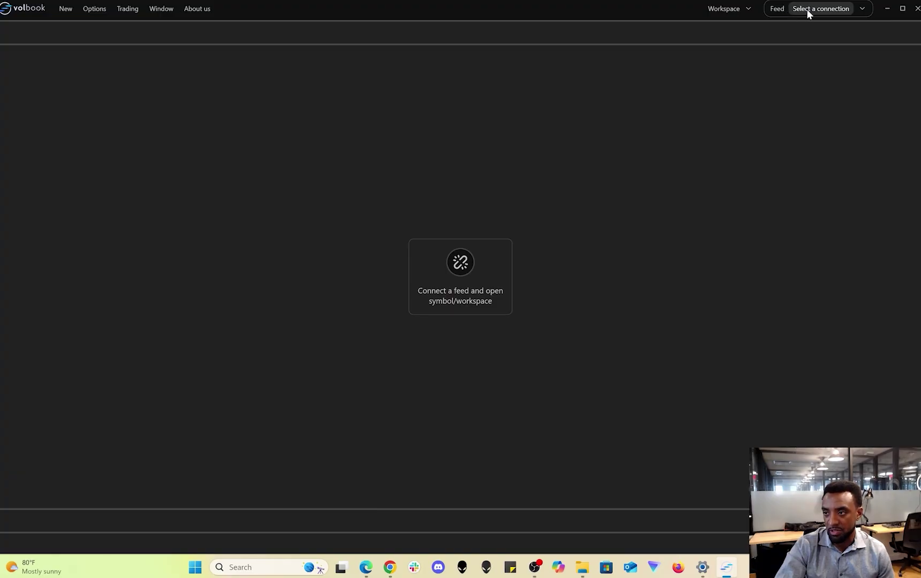
left_click(807, 12)
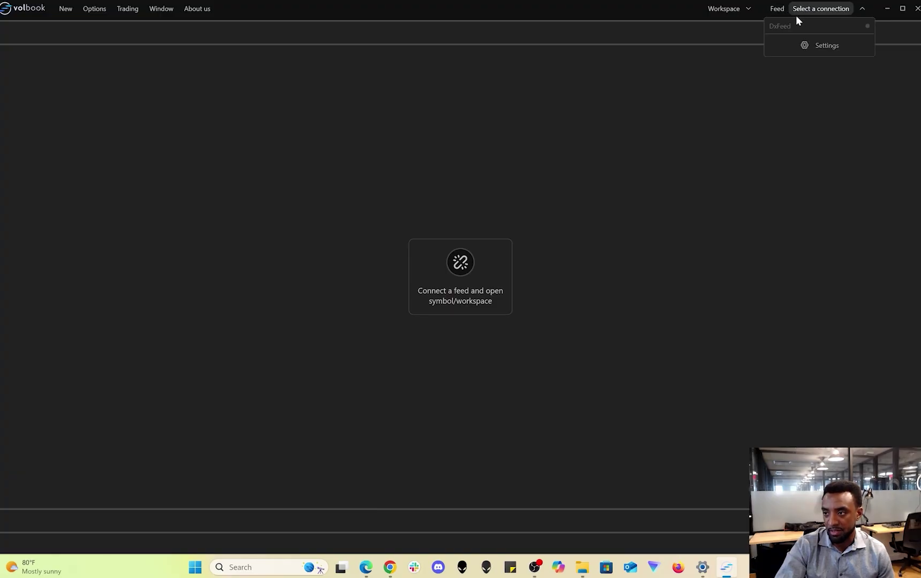
left_click(810, 46)
double_click(506, 250)
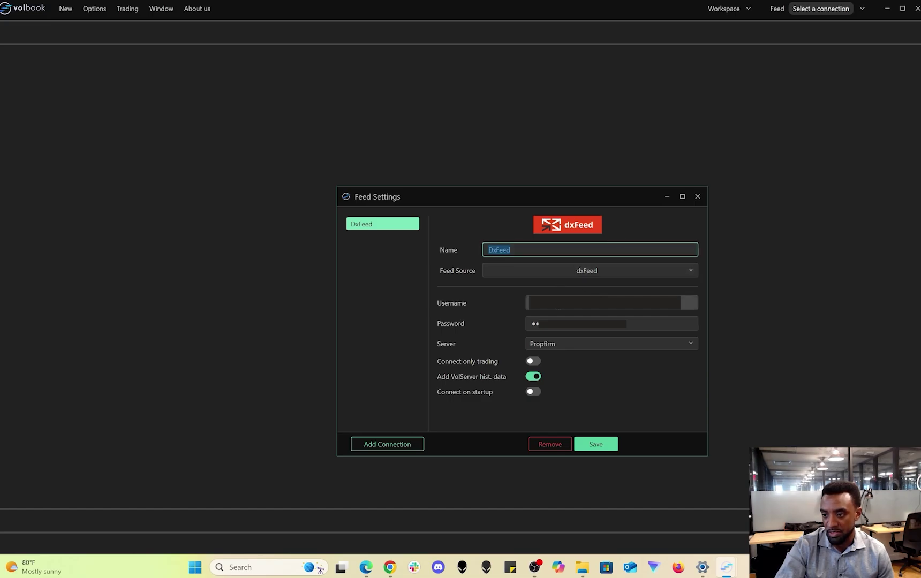
left_click(533, 308)
left_click(582, 326)
left_click(546, 344)
left_click(561, 341)
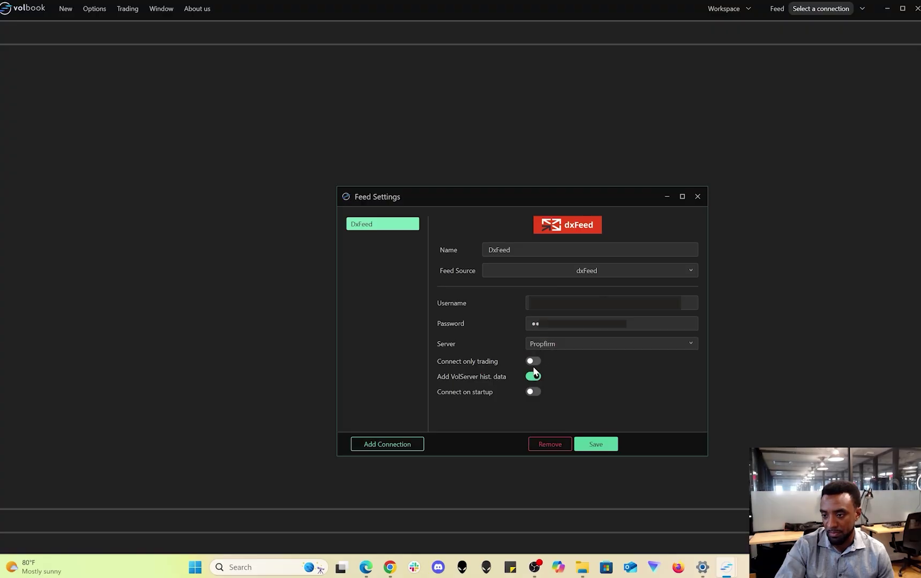
left_click(595, 445)
Step: Connect to DxFeed and open a new MNQ Micro Nasdaq chart from the CME list
left_click(798, 11)
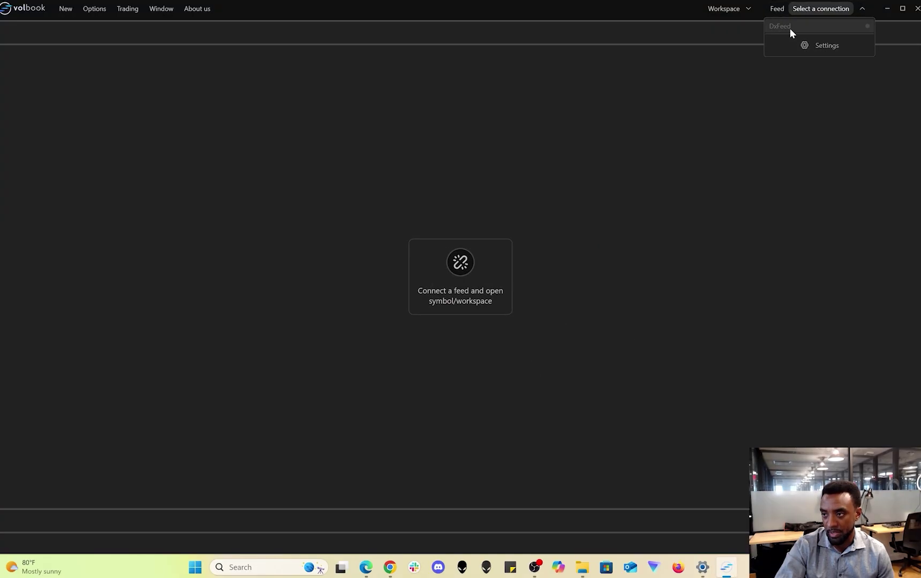
left_click(789, 29)
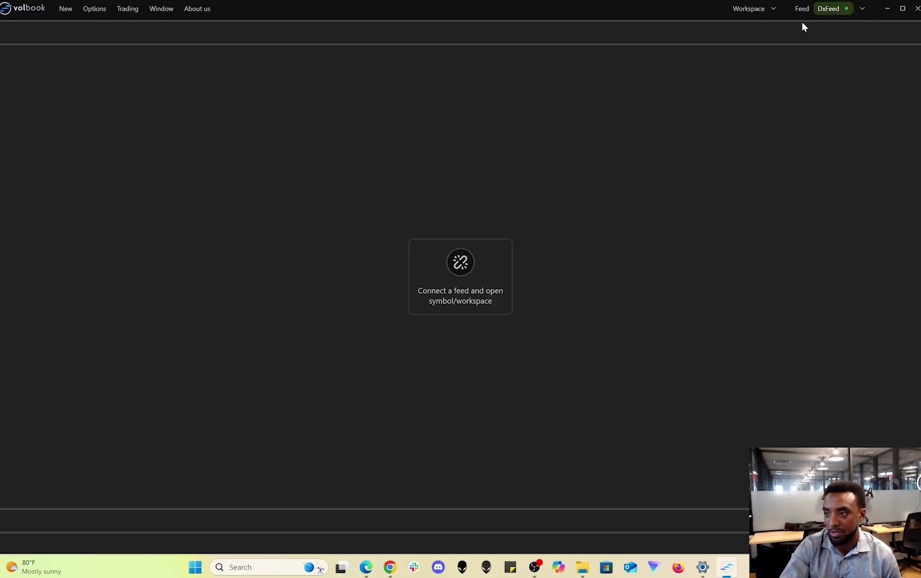
left_click(69, 8)
left_click(404, 284)
left_click(544, 310)
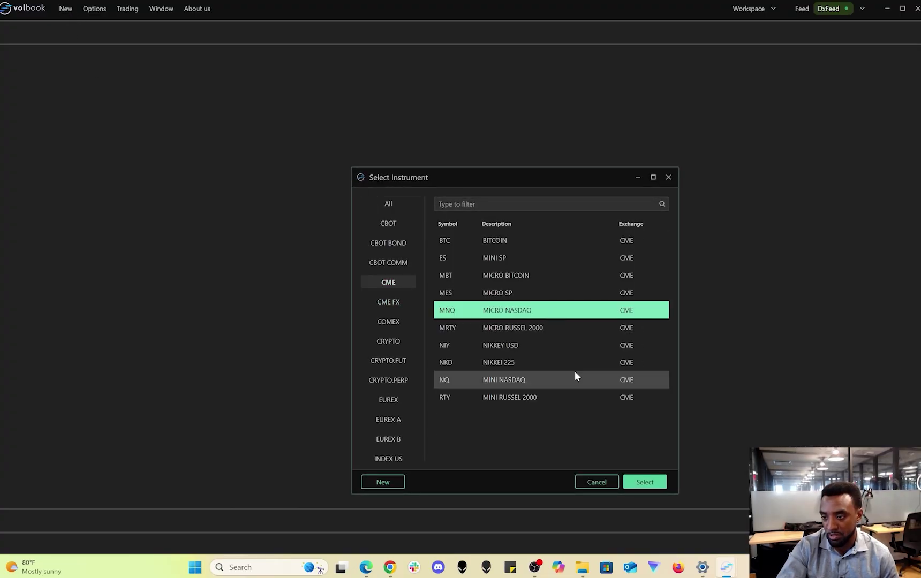
left_click(653, 482)
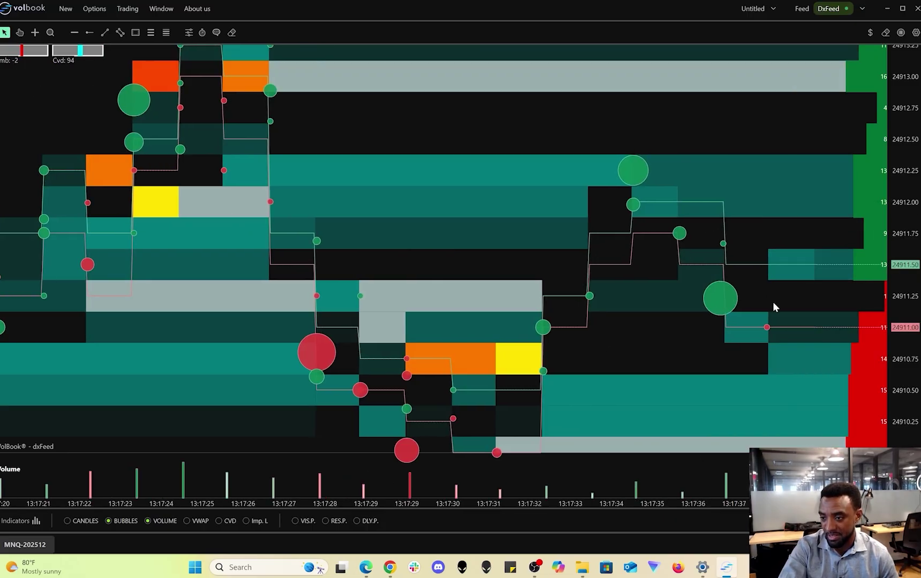
Step: Zoom out the MNQ-202512 heatmap and show the order-entry panel set to quantity 1 on SIM
scroll(723, 292, "down", 4)
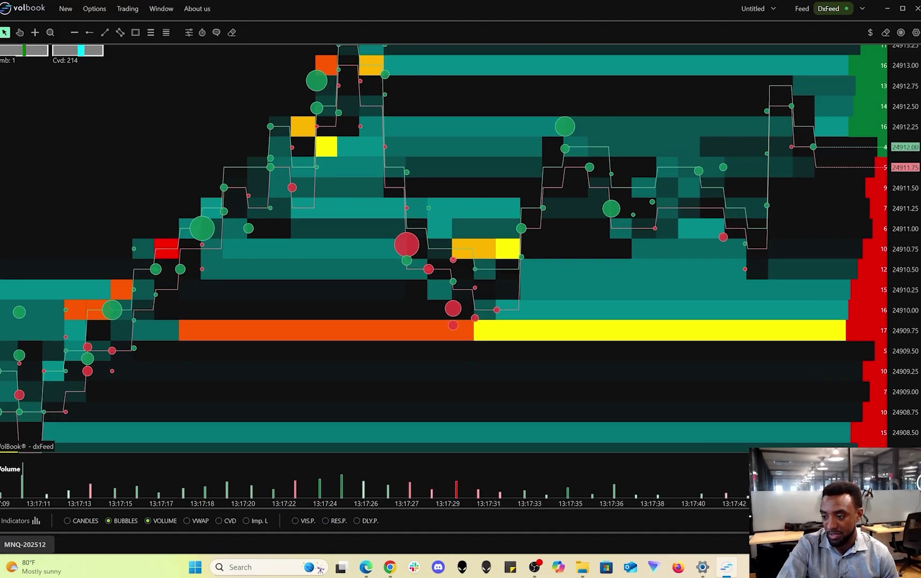
left_click(870, 33)
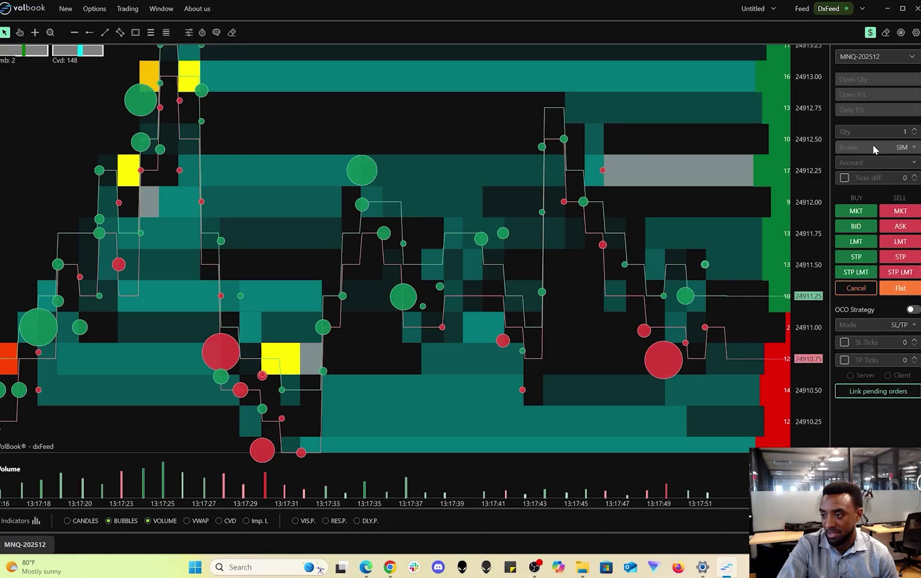
left_click(872, 146)
left_click(873, 147)
left_click(889, 147)
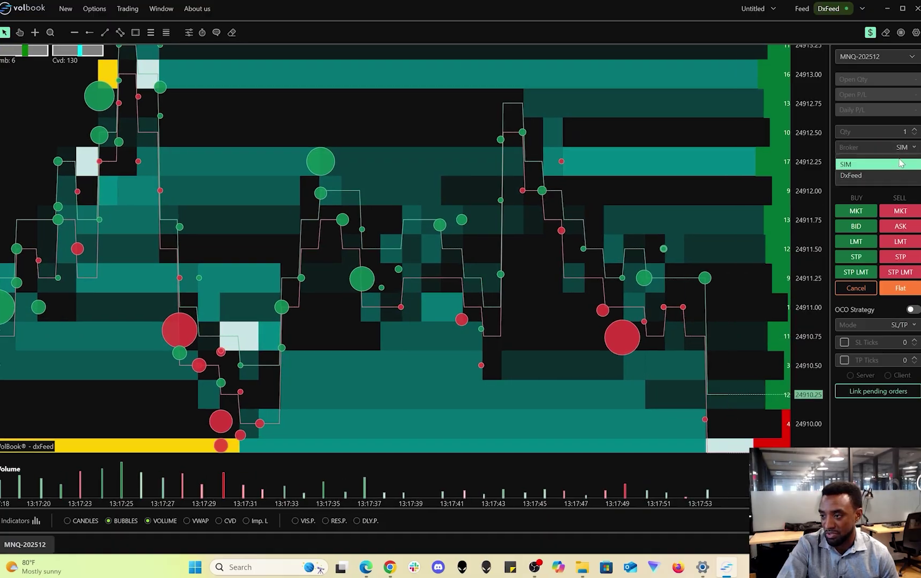
double_click(903, 150)
left_click(904, 155)
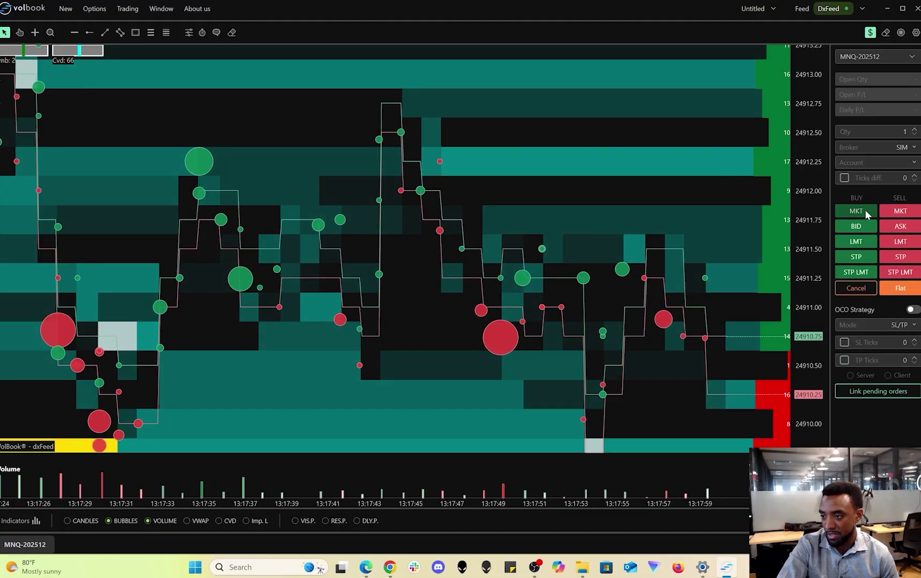
left_click(865, 210)
left_click(481, 339)
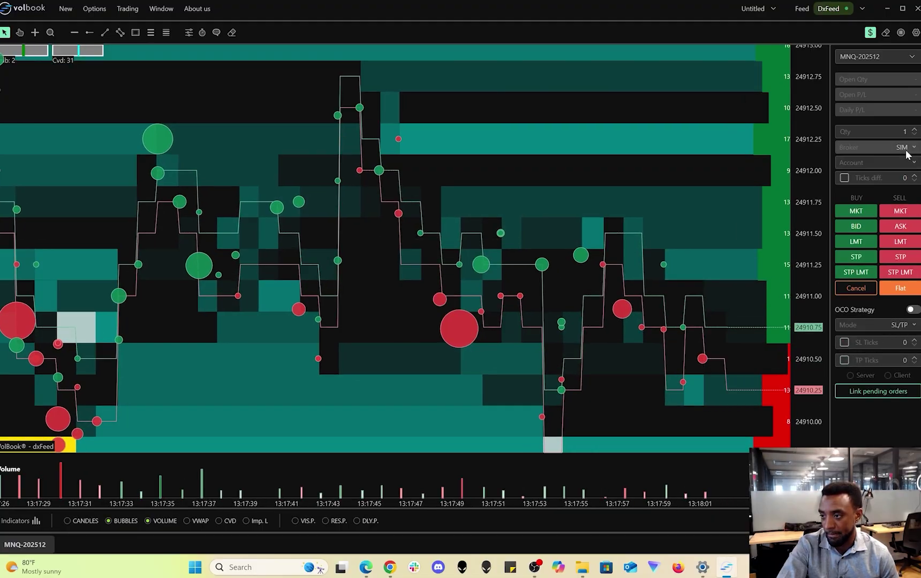